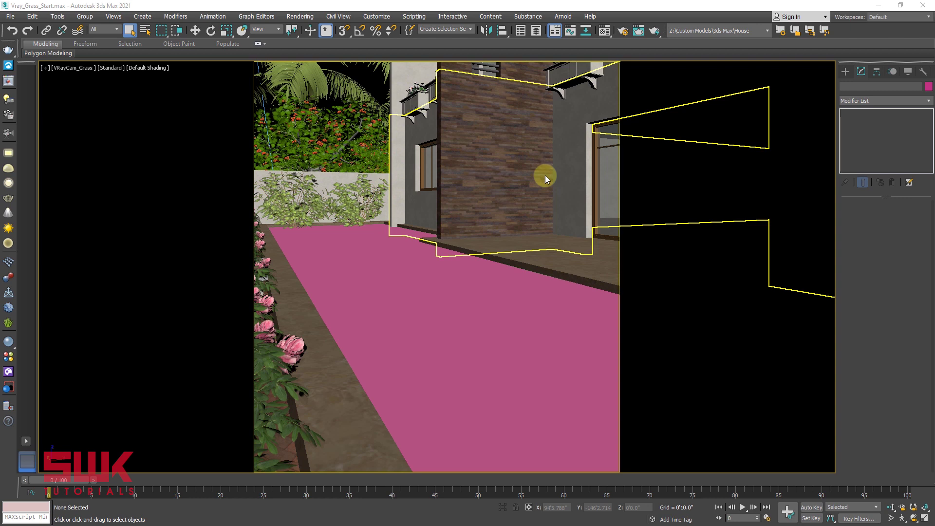
Assign the first sample material, Material #1, to the pink lawn surface beside the house.
left_click(471, 313)
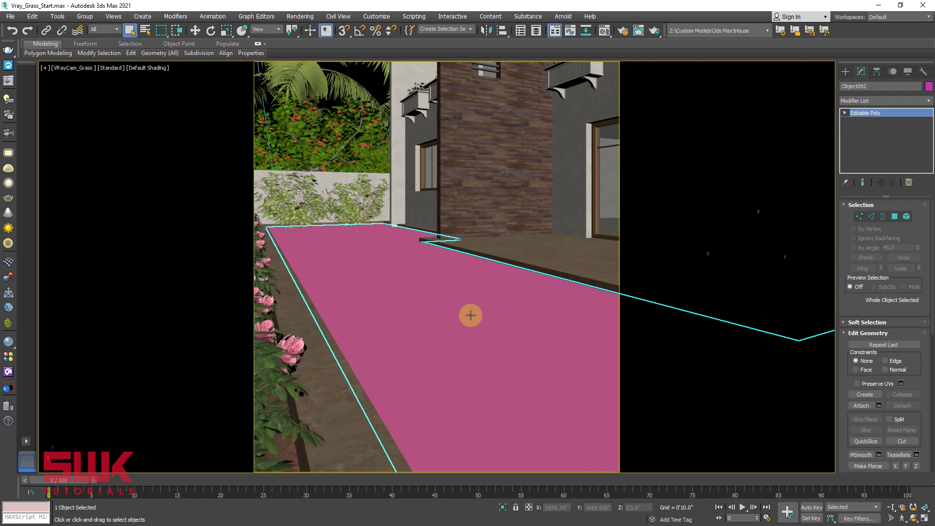
left_click(604, 31)
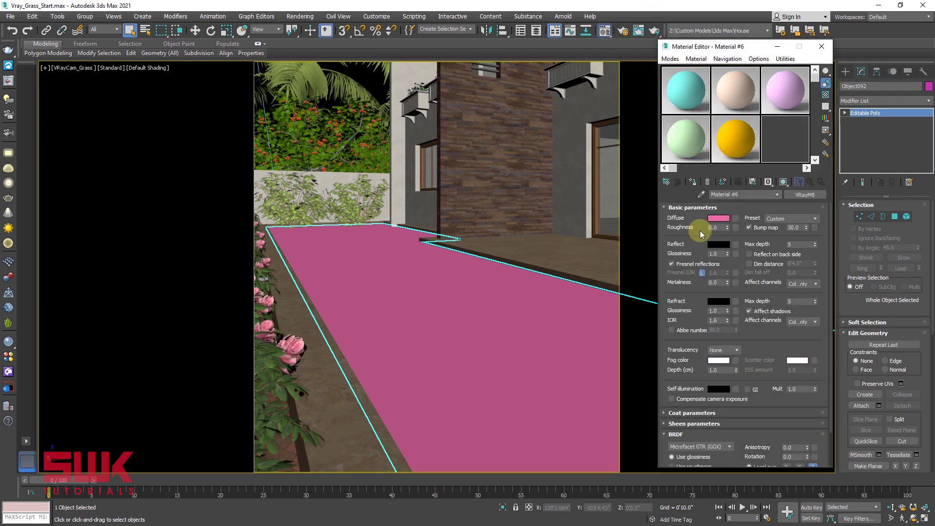
left_click(688, 94)
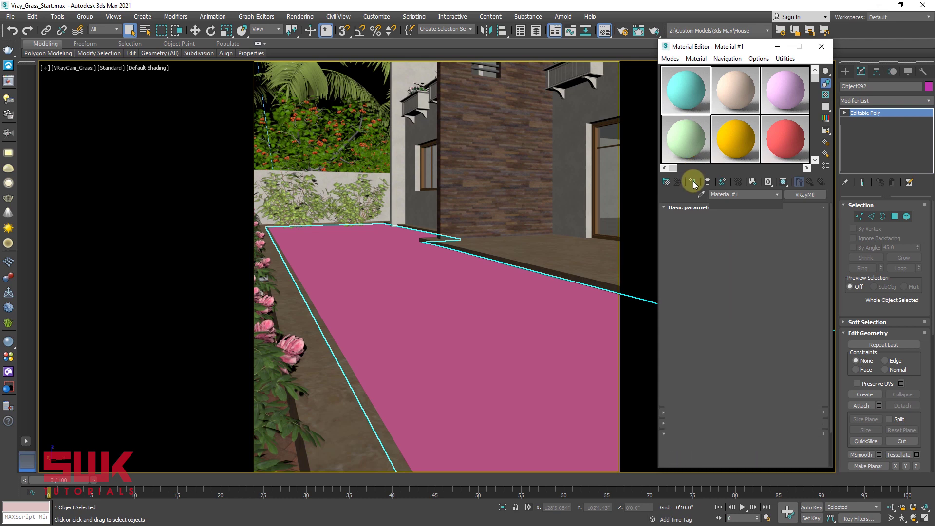
left_click(692, 181)
Load grass.jpg as a bitmap in Material #1's diffuse slot and show the texture shaded in the viewport.
left_click(735, 217)
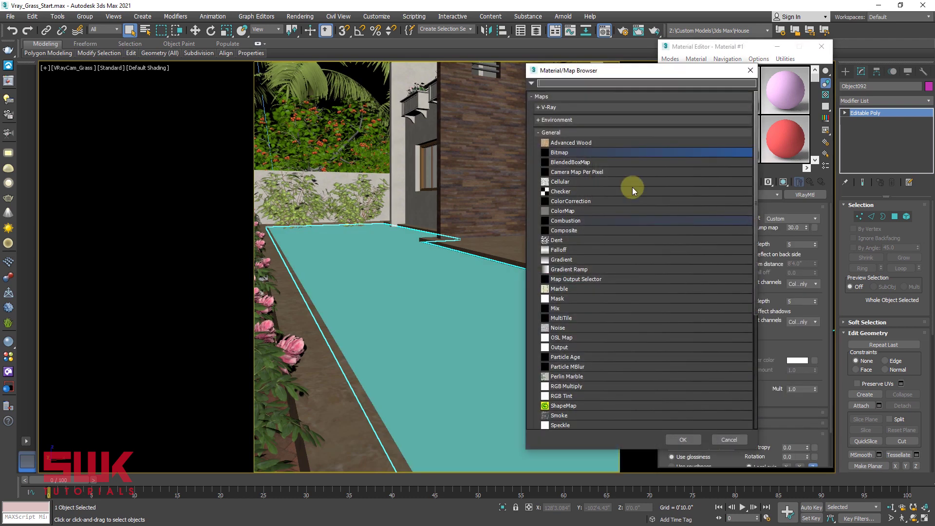
double_click(573, 150)
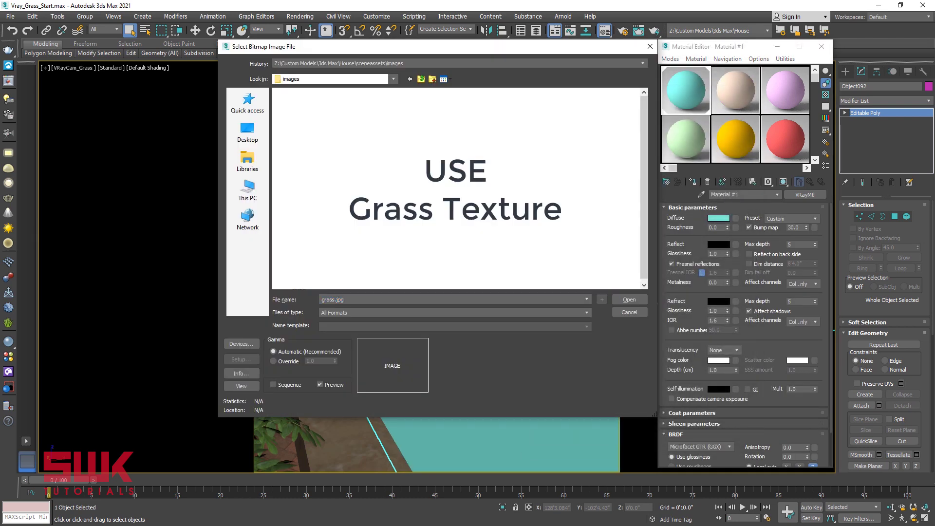
left_click(624, 296)
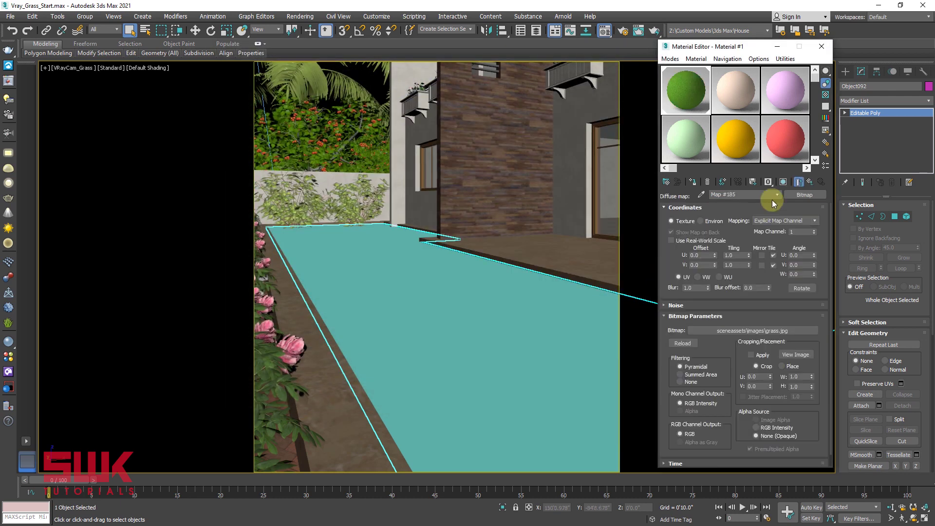
left_click(783, 182)
left_click(821, 46)
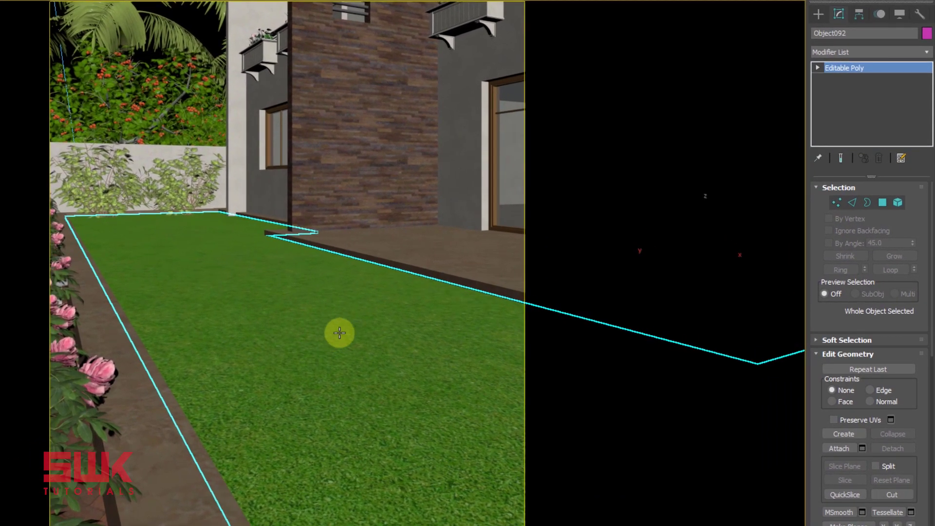
Add a UVW Map modifier to the lawn and scale its gizmo down uniformly for a finer grass texture.
left_click(838, 50)
key("u")
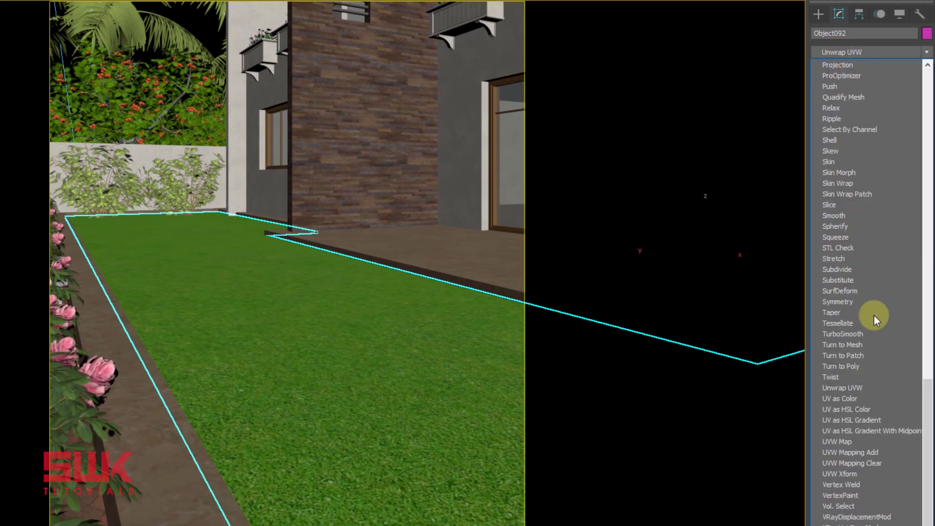
left_click(857, 437)
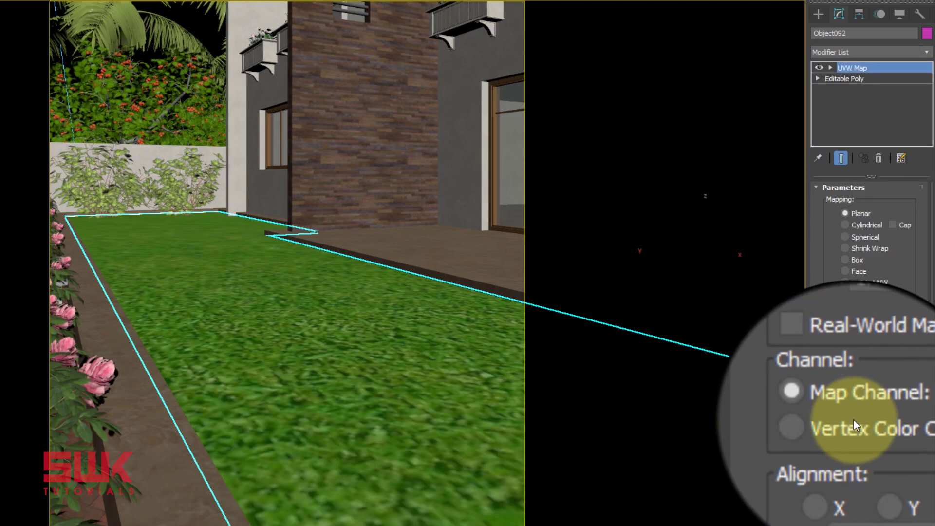
left_click(829, 71)
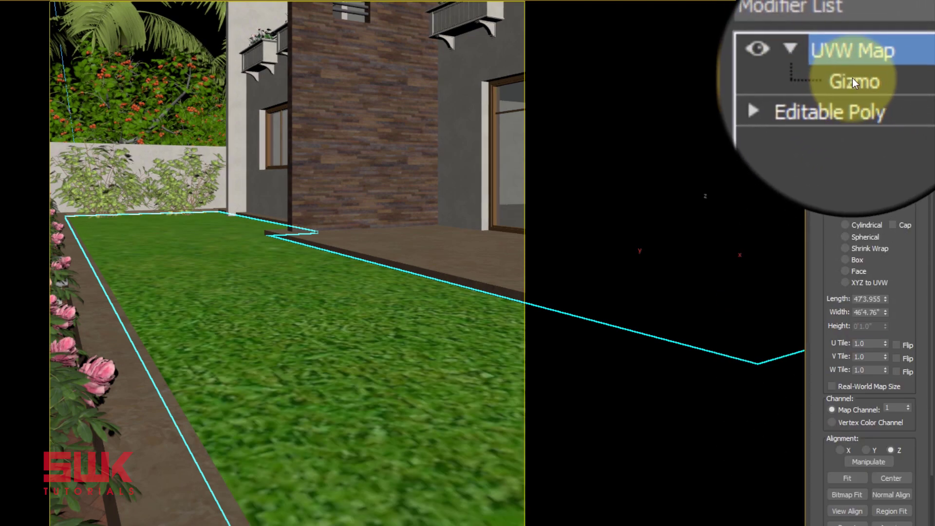
left_click(852, 79)
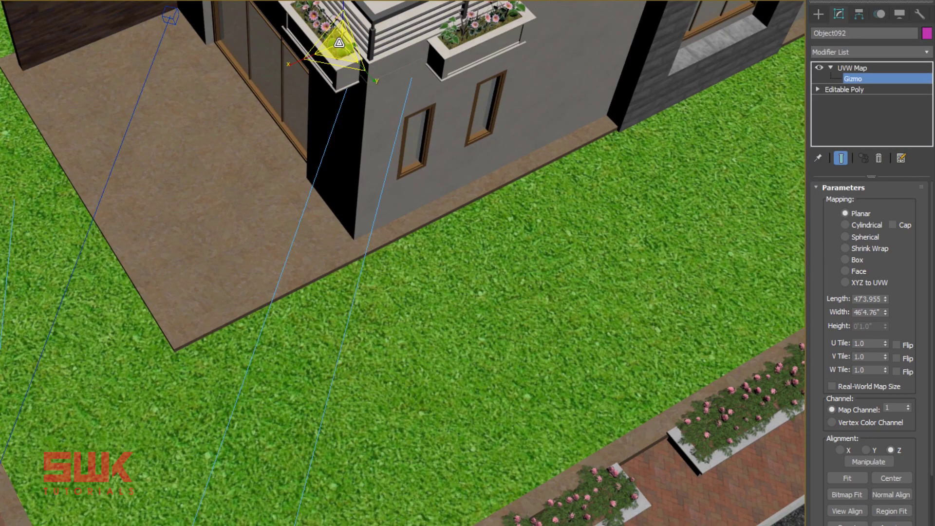
left_click_drag(339, 44, 98, 316)
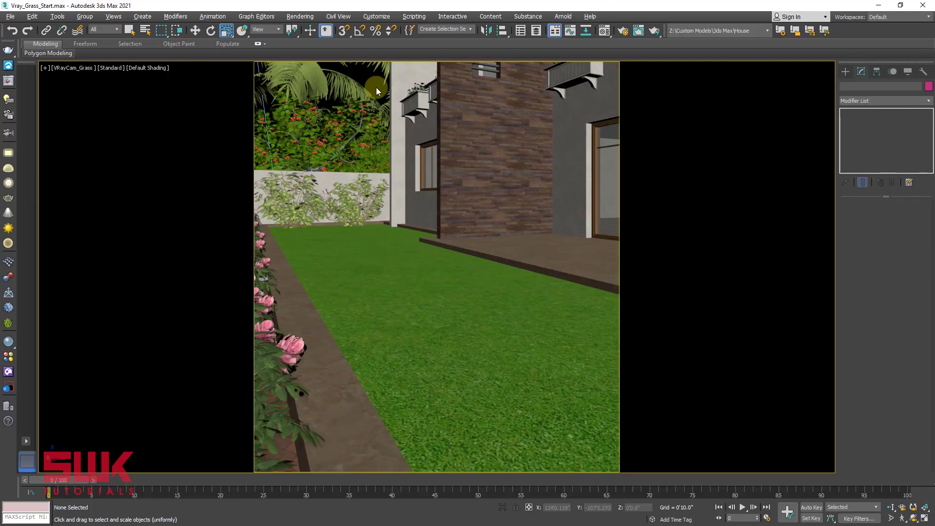
Assign the second sample material, Material #2, to the lawn surface.
left_click(604, 31)
left_click(739, 91)
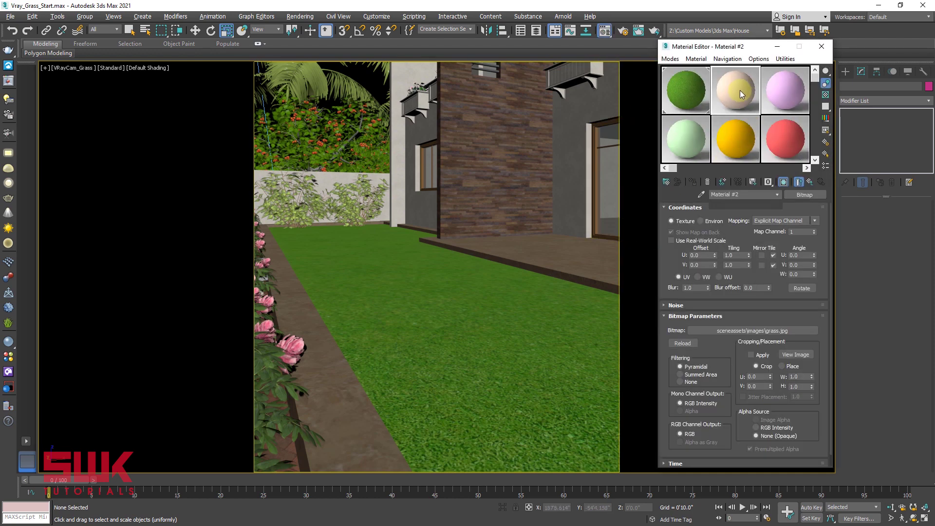
left_click(476, 309)
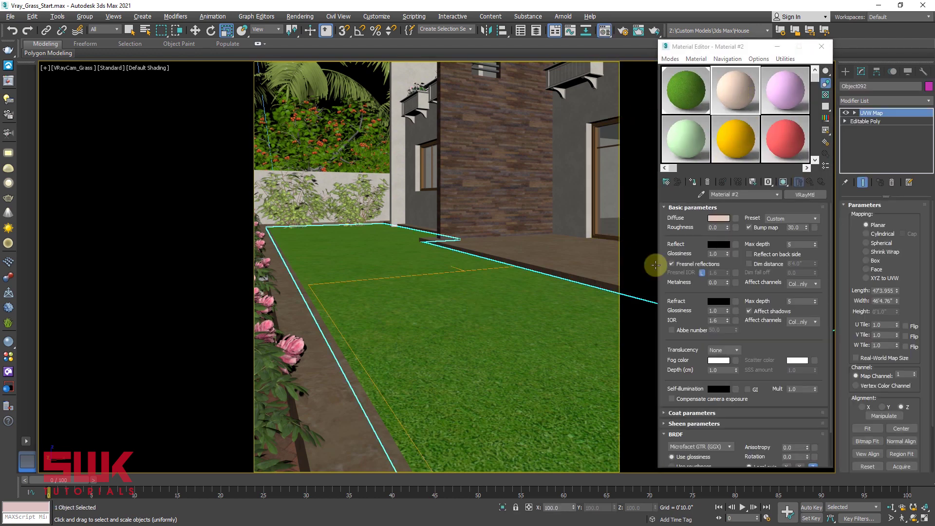
left_click(696, 184)
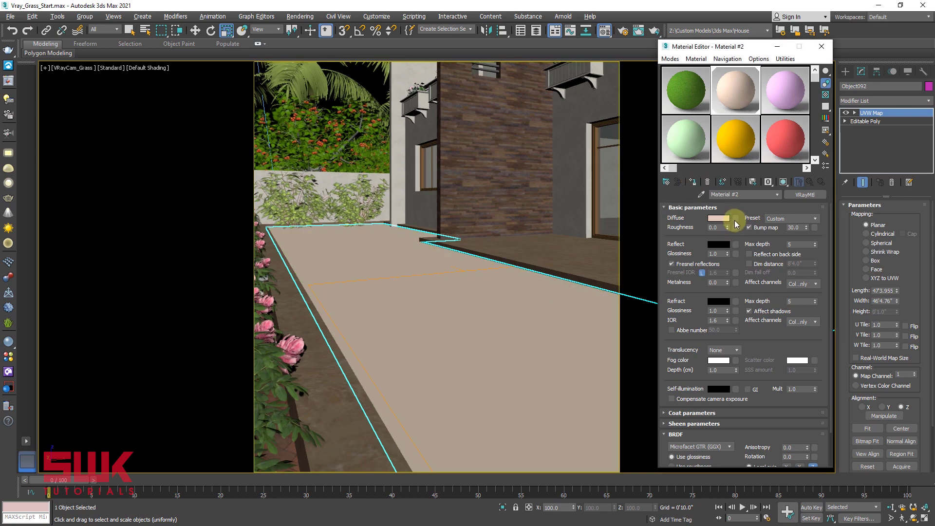
Load the soil albedo texture from the 3D SCANNED SOIL GROUND folder as Material #2's diffuse bitmap and show it in the viewport.
left_click(735, 218)
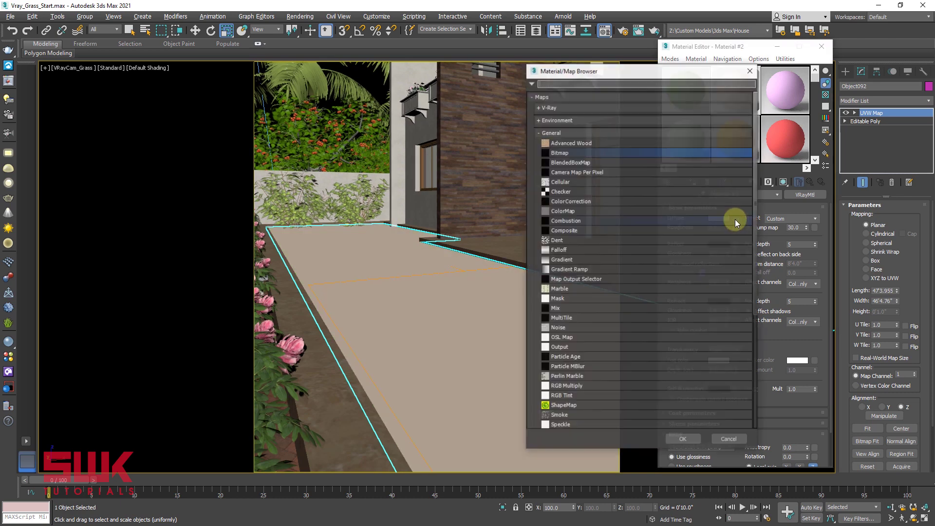
double_click(555, 152)
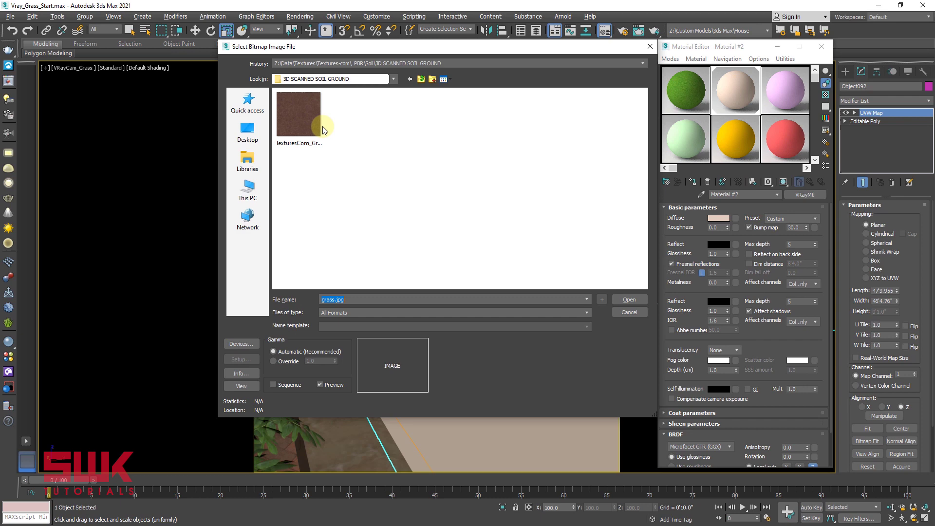
left_click(298, 114)
left_click(629, 299)
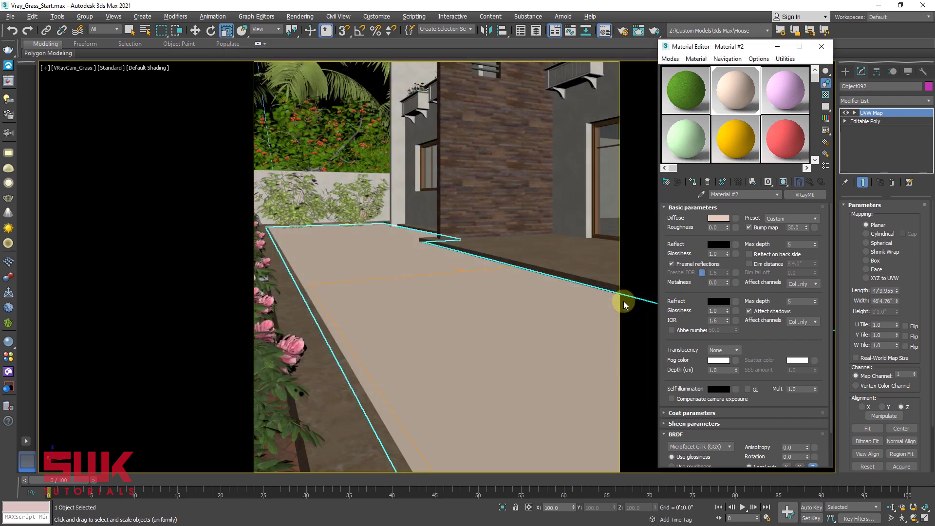
left_click(782, 182)
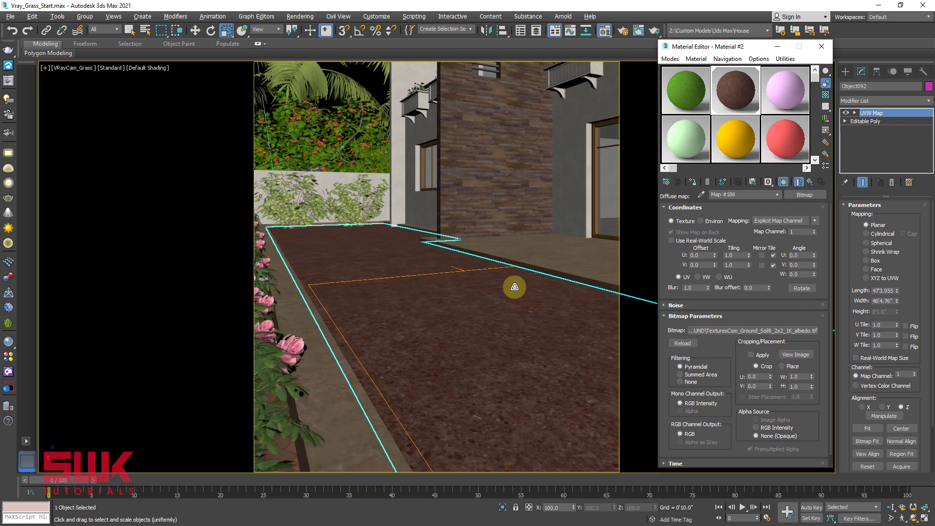
left_click(822, 47)
left_click(706, 170)
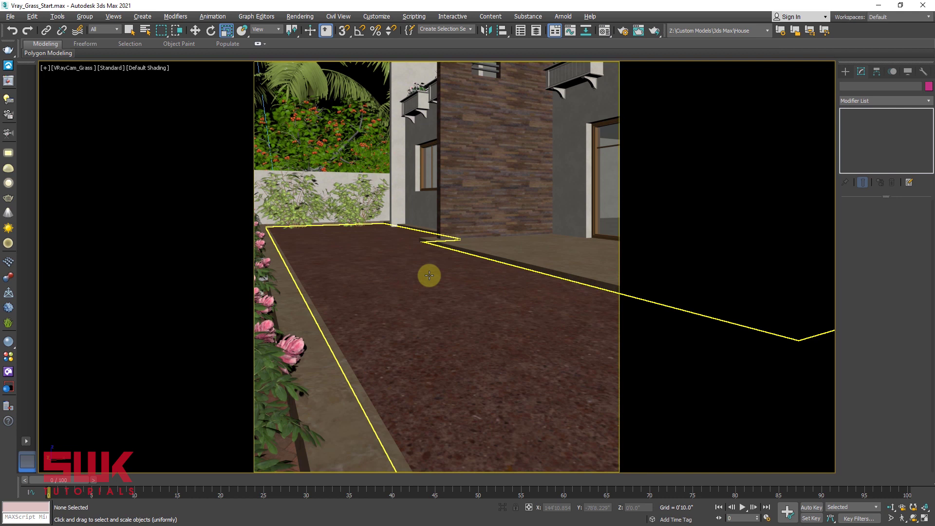
Create V-Ray fur on the soil-covered lawn surface and render the camera view.
left_click(429, 275)
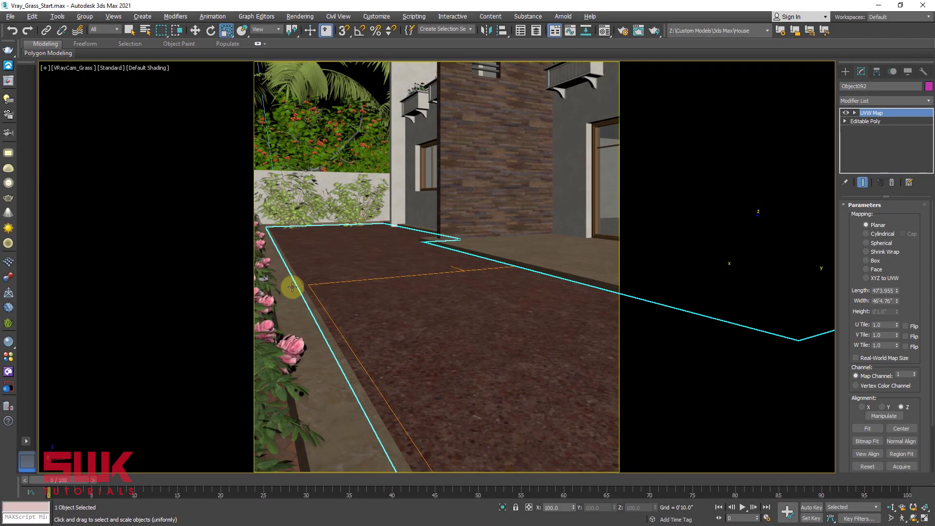
left_click(9, 322)
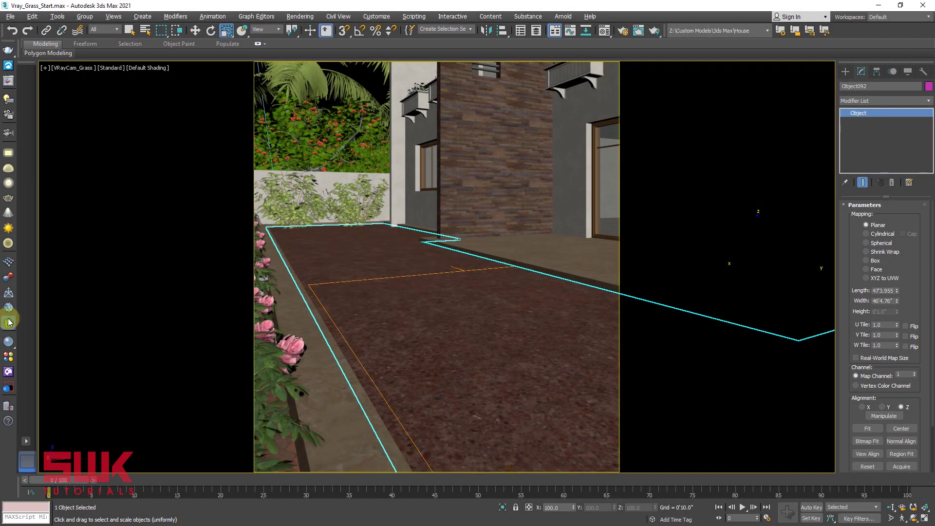
left_click(495, 278)
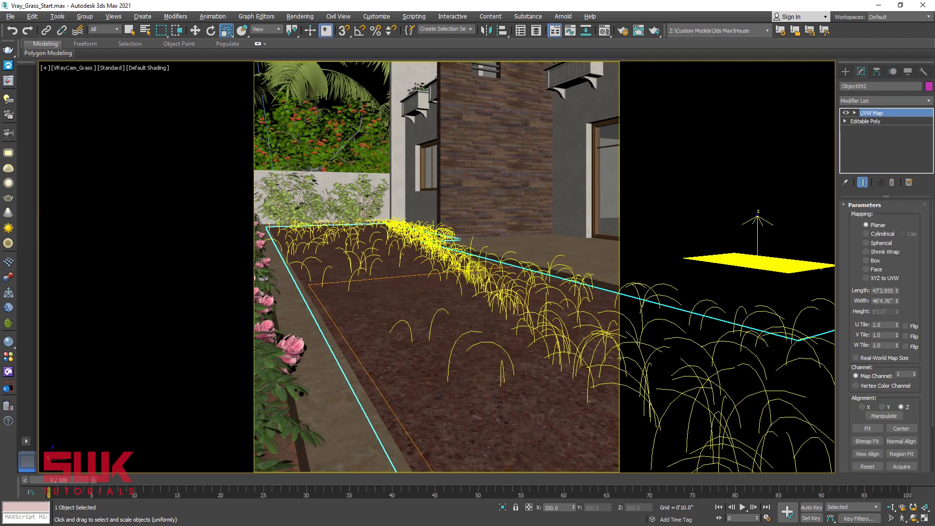
left_click(654, 30)
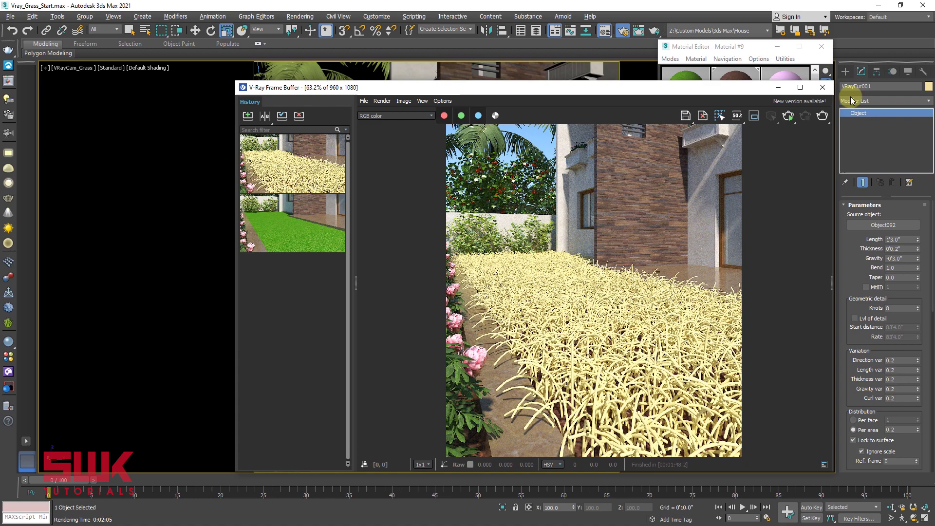
Assign the green grass material, Material #1, to the V-Ray fur and render the scene again.
left_click(529, 304)
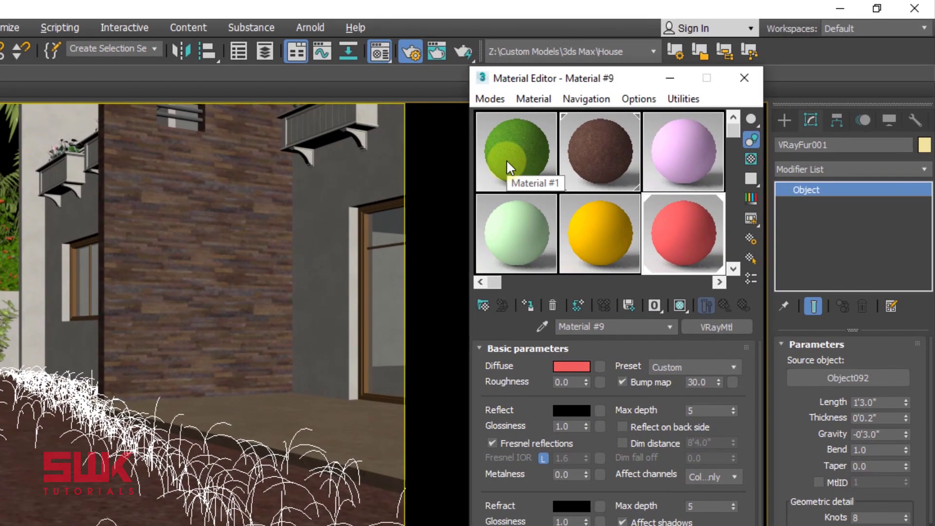
left_click(594, 125)
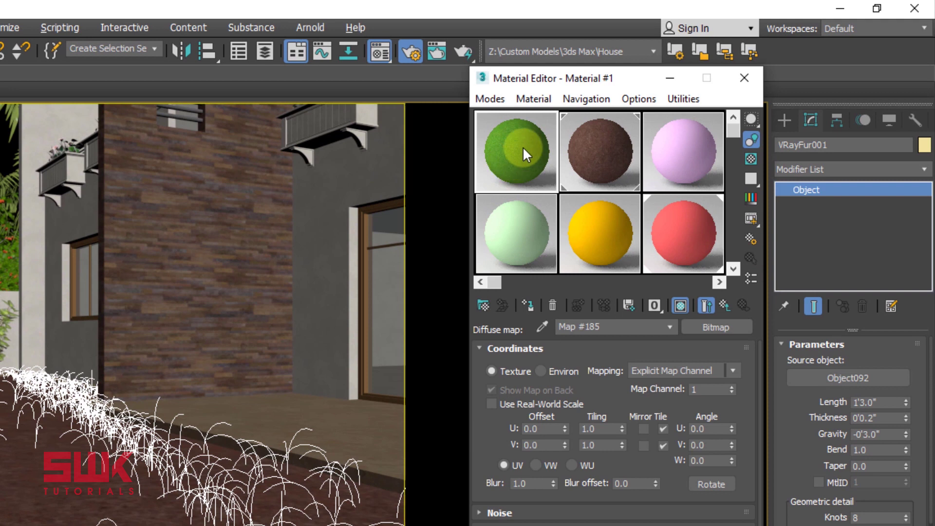
left_click(527, 302)
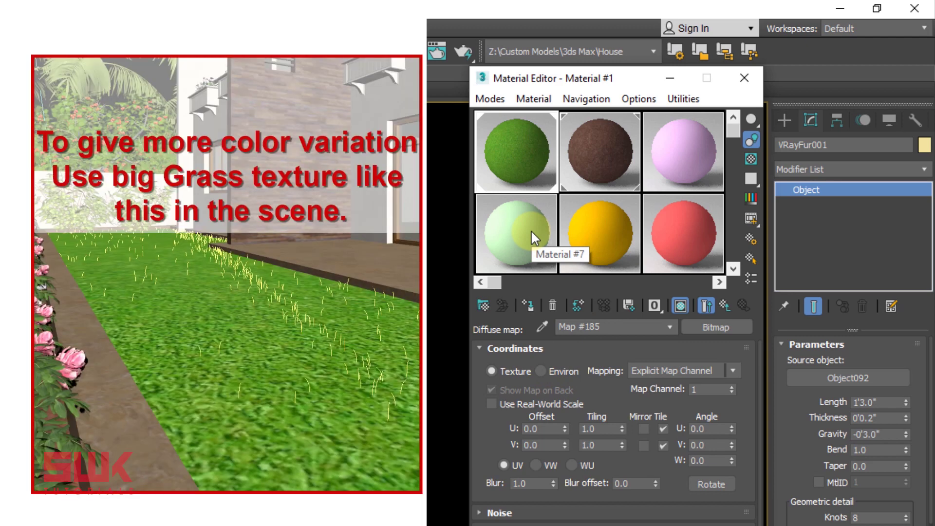
left_click(461, 51)
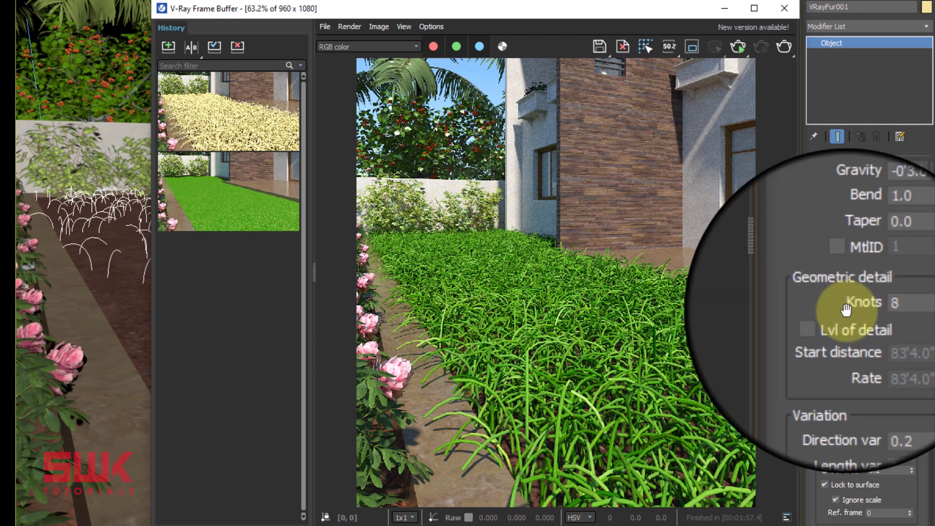
Check the fur blades up close in the render and set the fur's Knots to 16.
double_click(888, 303)
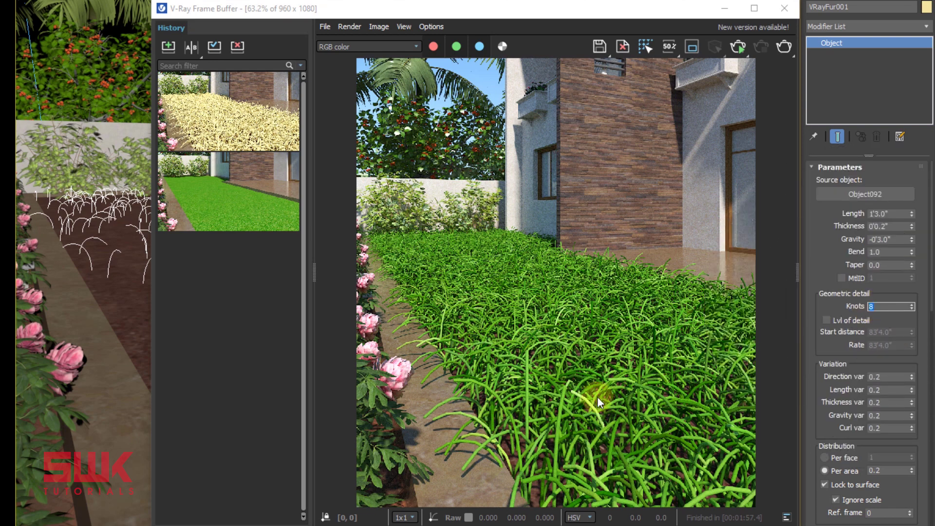
left_click(551, 396)
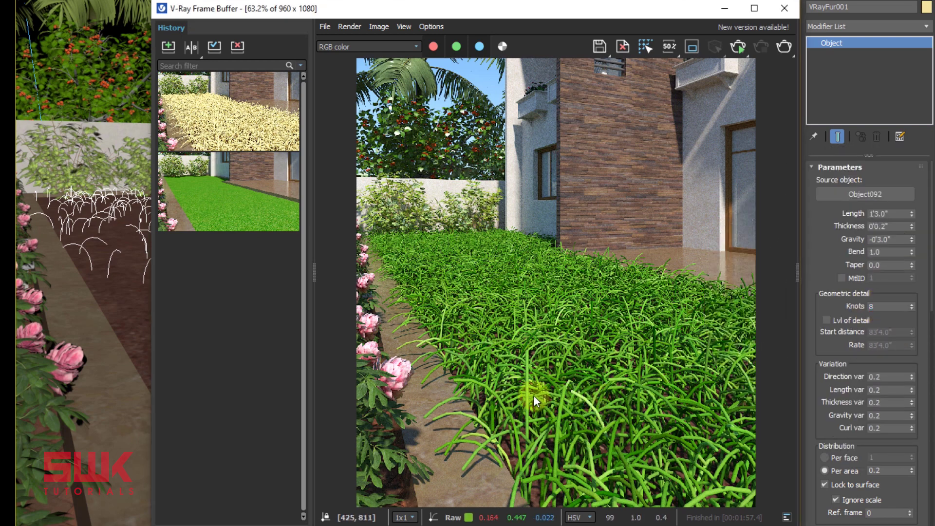
scroll(533, 396, "up", 2)
middle_click_drag(532, 393, 606, 258)
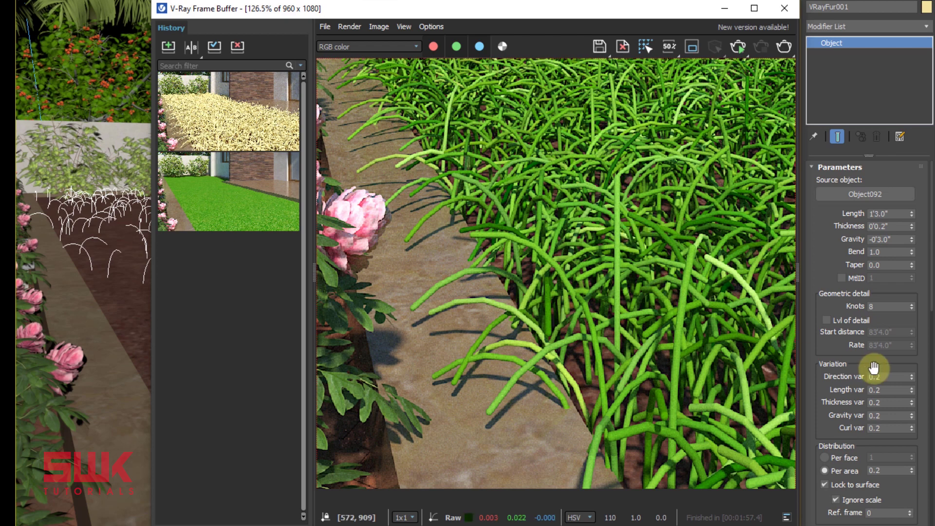
double_click(878, 306)
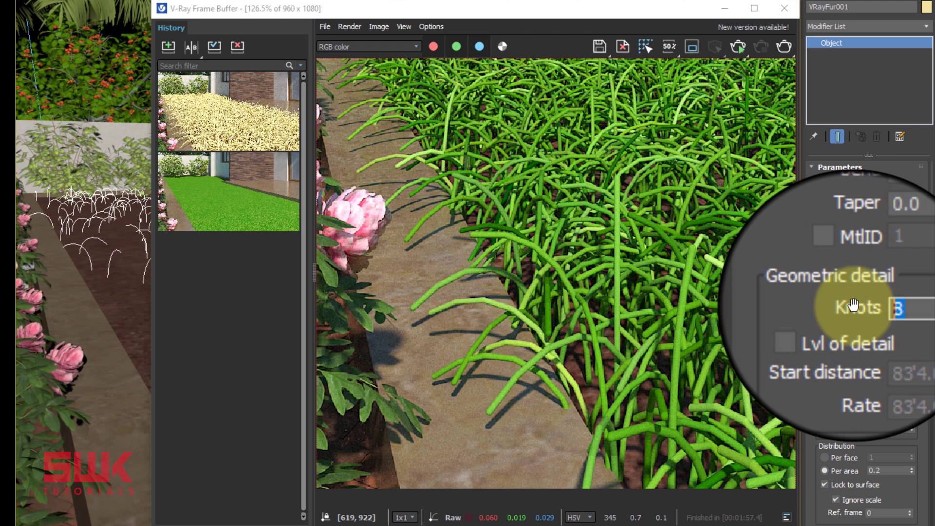
type("16")
key("Return")
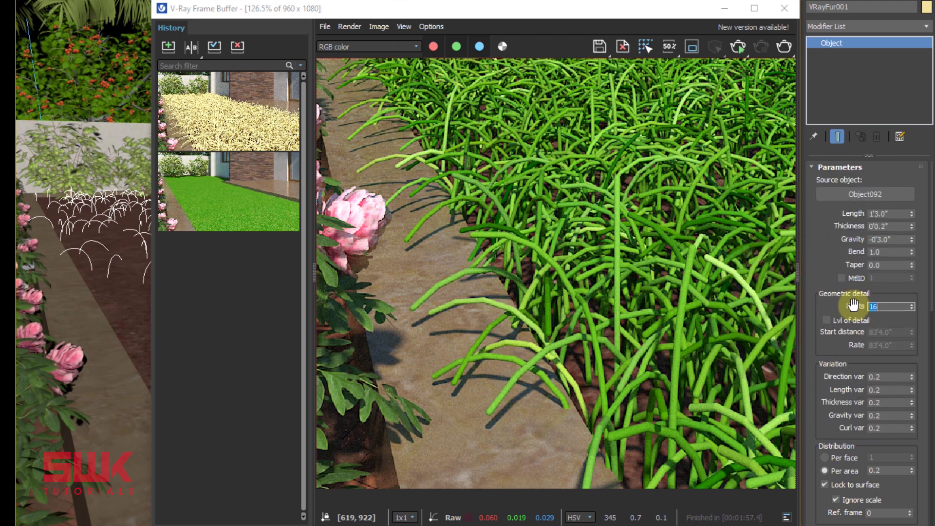
Store the current render in the frame buffer history and render the scene again.
left_click(170, 47)
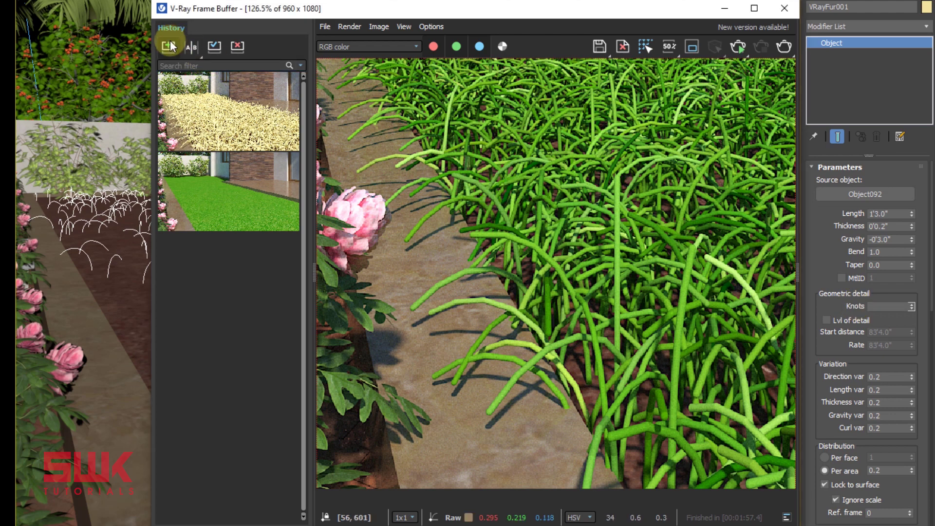
left_click(782, 47)
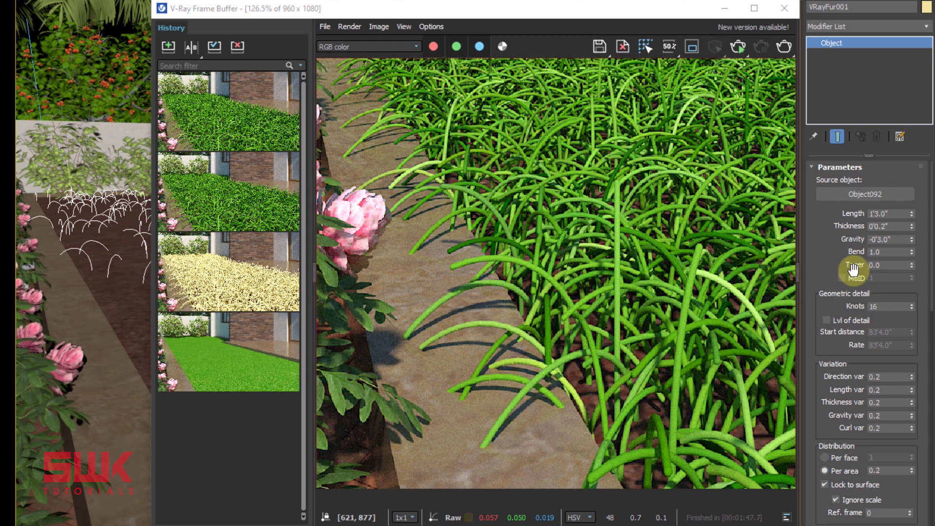
Set the fur's Taper to 0.9 and render the scene, stopping once the blades are clear enough.
left_click_drag(883, 266, 857, 264)
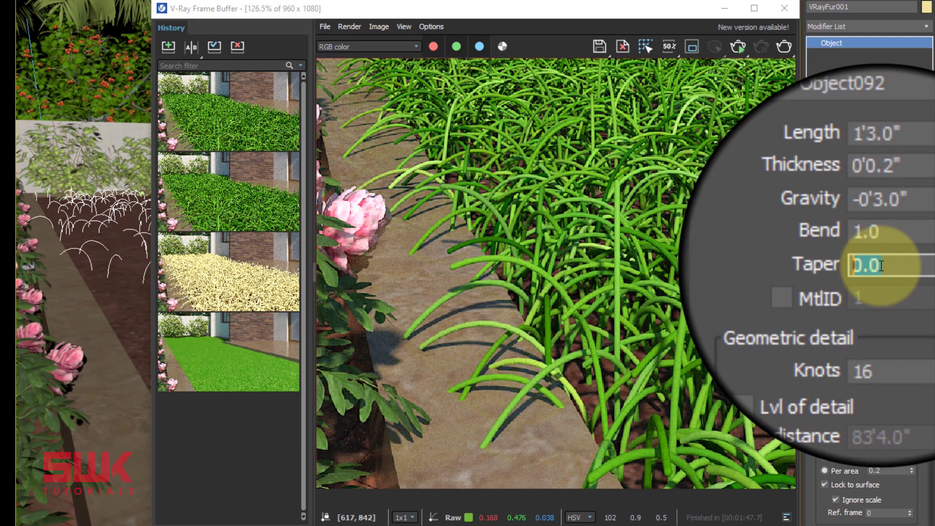
type(".9")
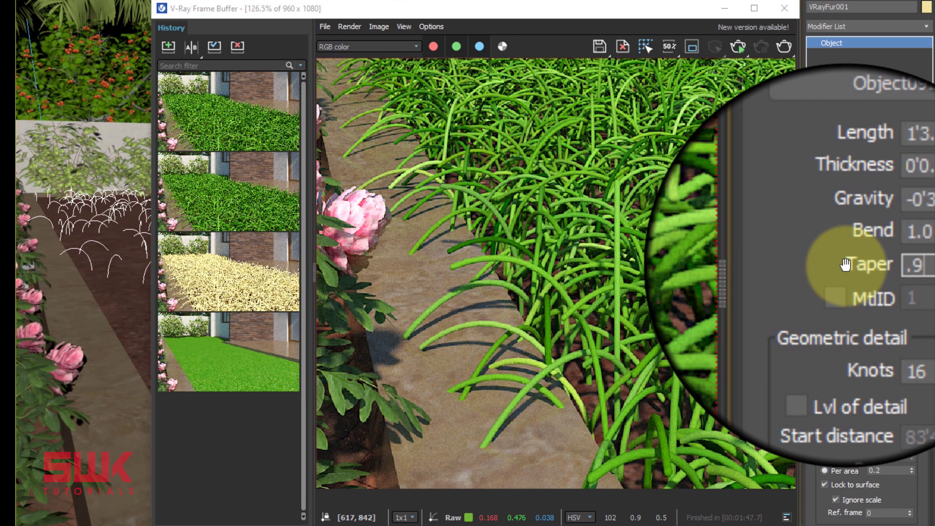
key("Return")
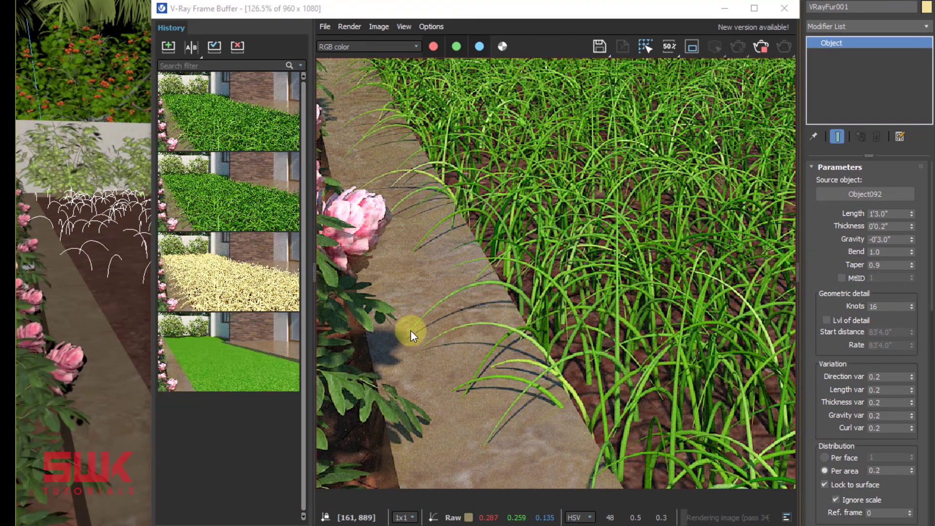
left_click(758, 48)
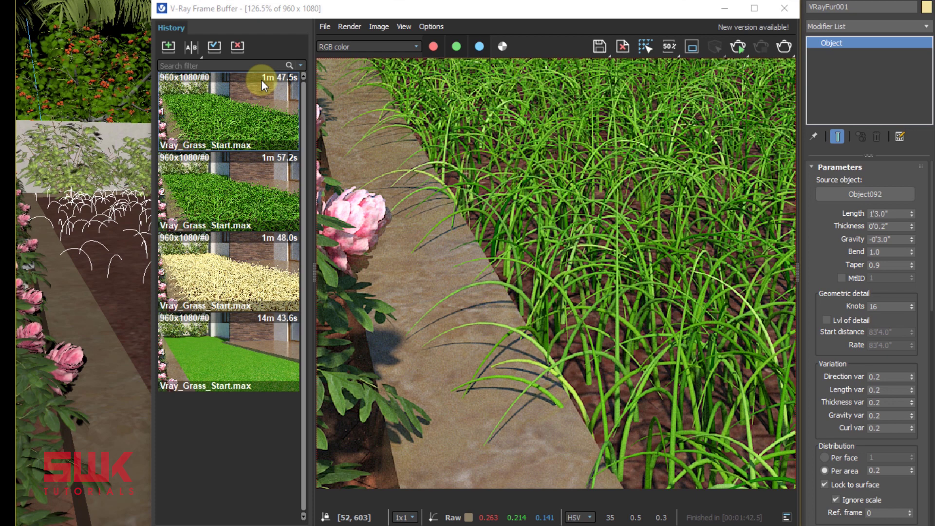
Store the tapered render in the frame buffer history and compare it side by side with the previous untapered one.
left_click(171, 44)
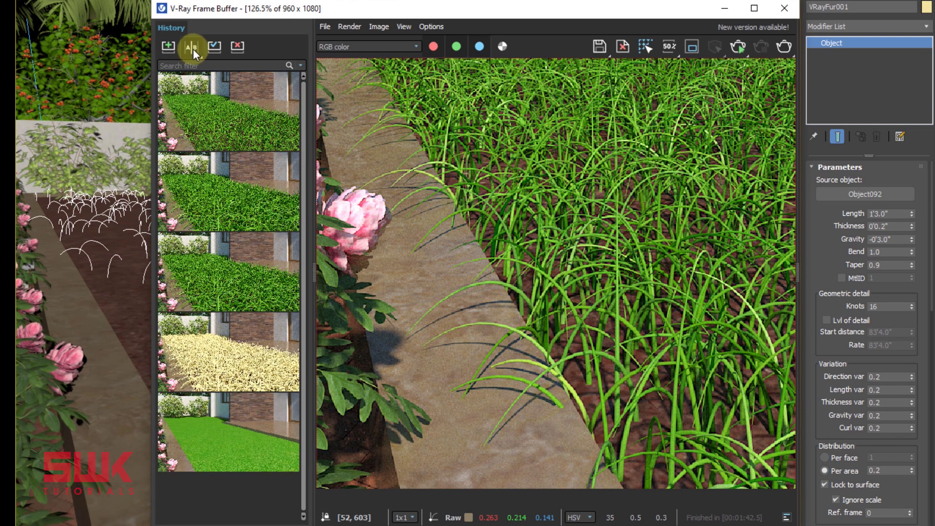
left_click(193, 49)
left_click(244, 116)
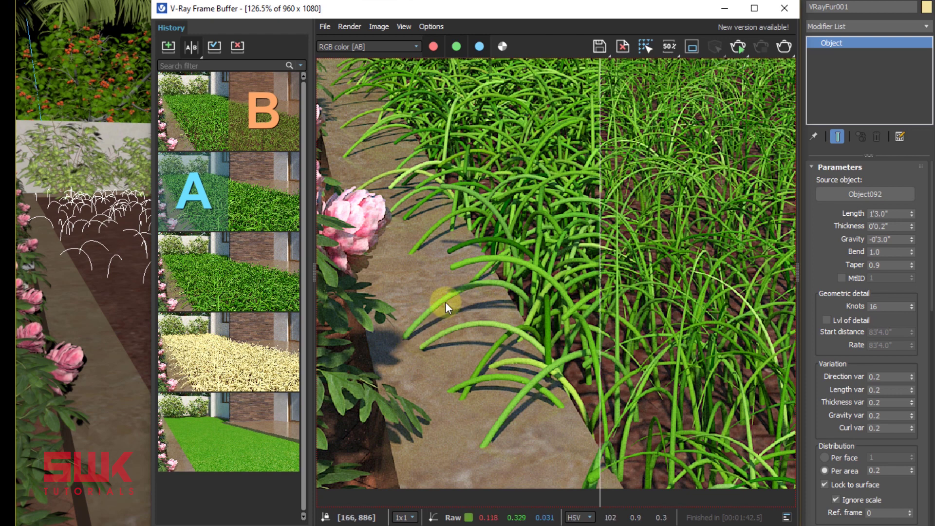
left_click_drag(599, 302, 356, 309)
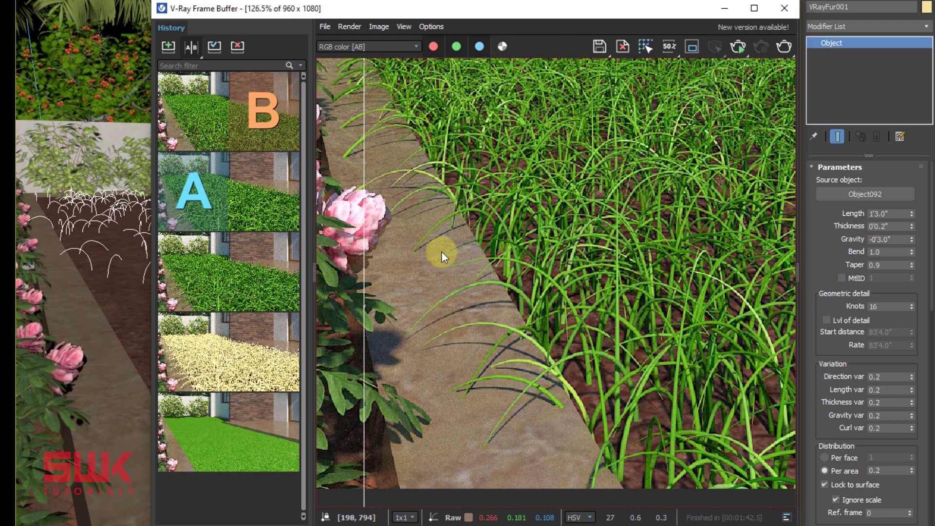
left_click(192, 47)
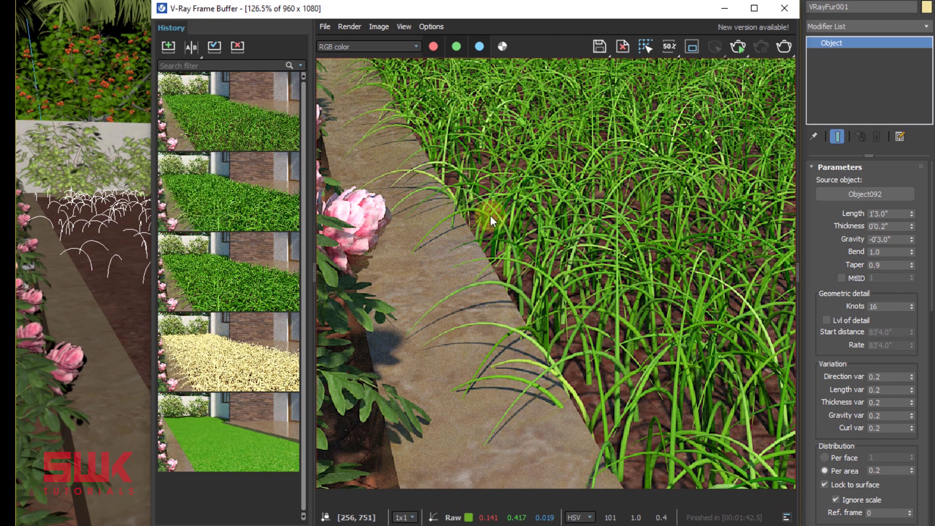
Close the frame buffer and reduce the fur's Bend to 0.4 while watching the blades in the camera view.
left_click(883, 252)
double_click(882, 252)
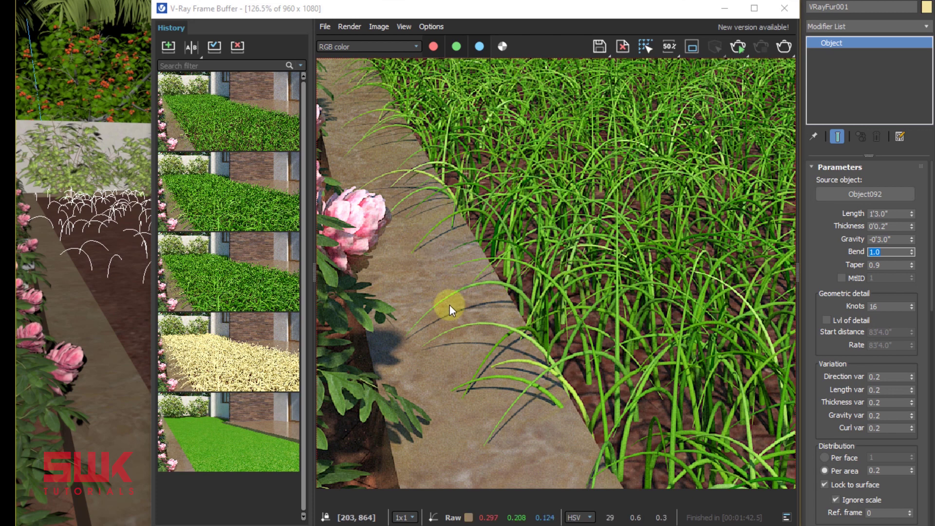
key("m")
left_click(778, 11)
left_click(778, 11)
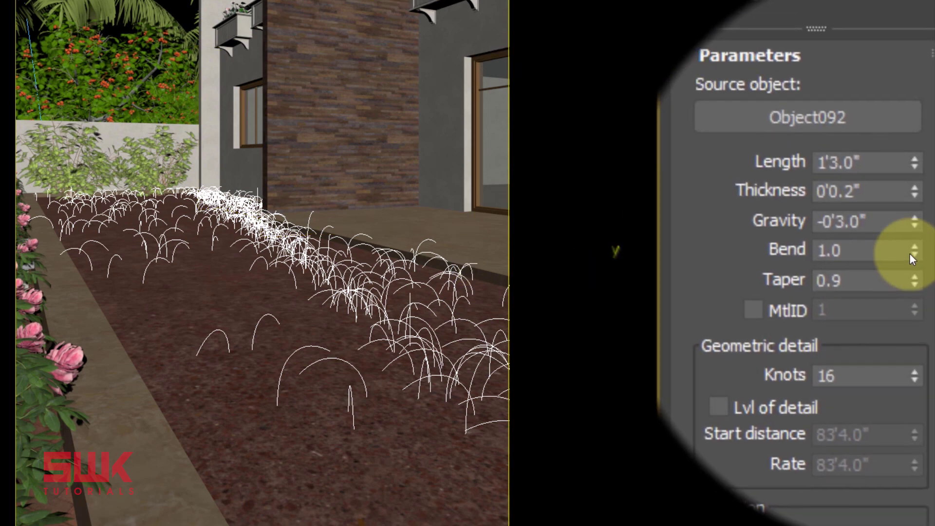
left_click(910, 249)
left_click_drag(910, 254, 917, 290)
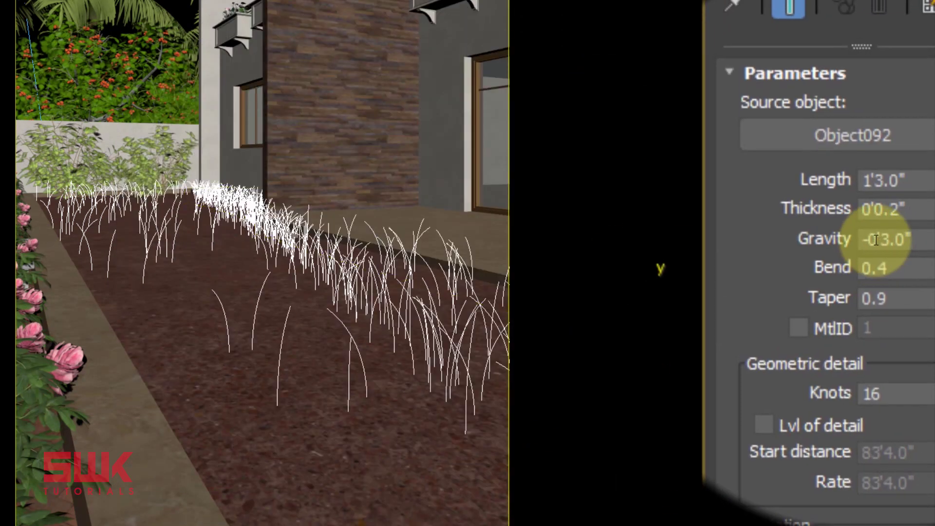
Shorten the fur's Length to 0'3.6", render the scene and inspect the grass blades up close.
left_click_drag(918, 211, 913, 261)
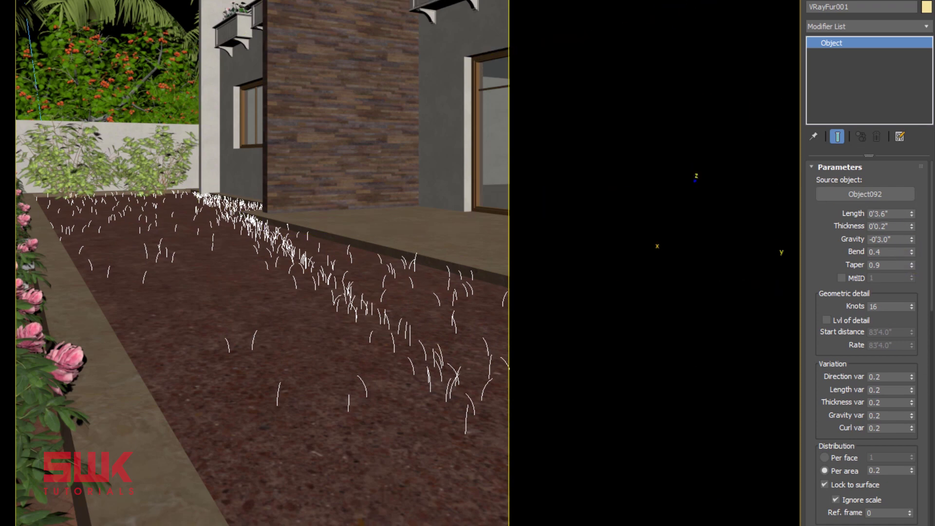
key("shift+q")
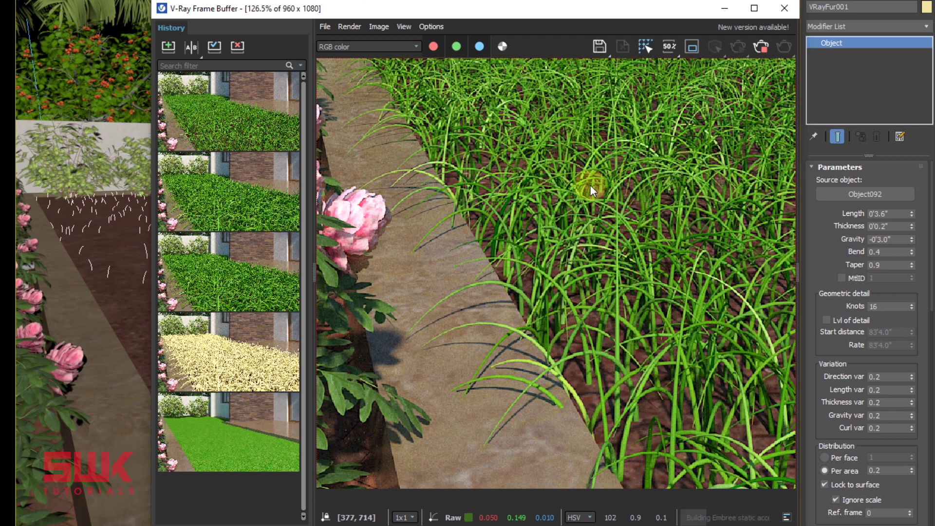
scroll(589, 185, "down", 2)
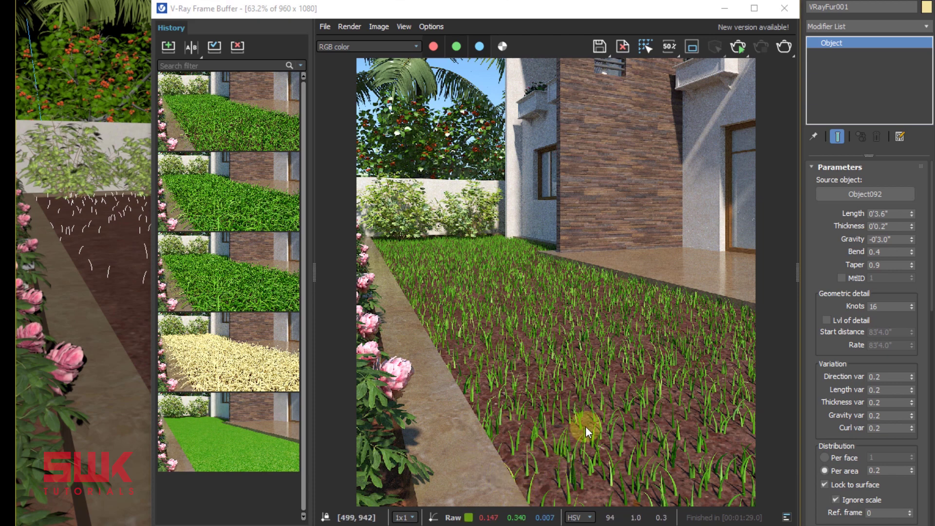
scroll(615, 384, "up", 2)
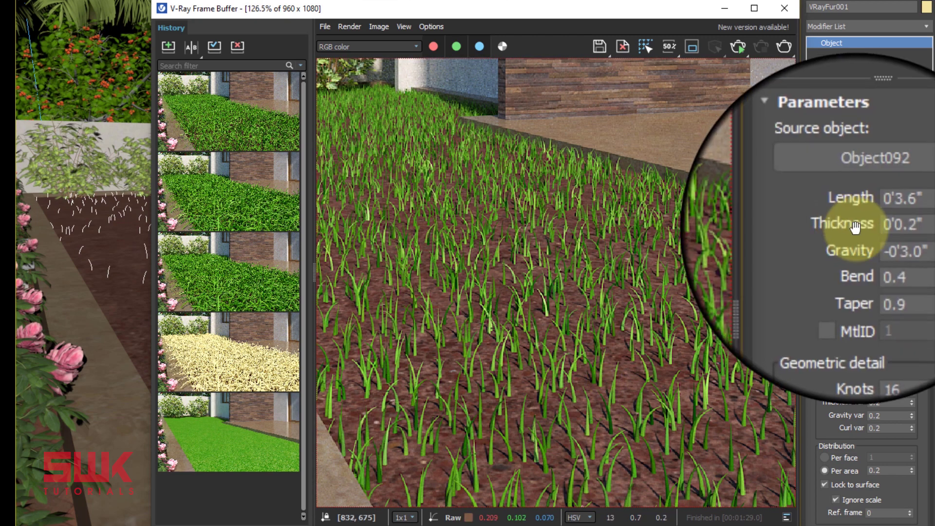
Review the fur's size and geometric detail parameters and set the Length var to 0.5.
double_click(889, 225)
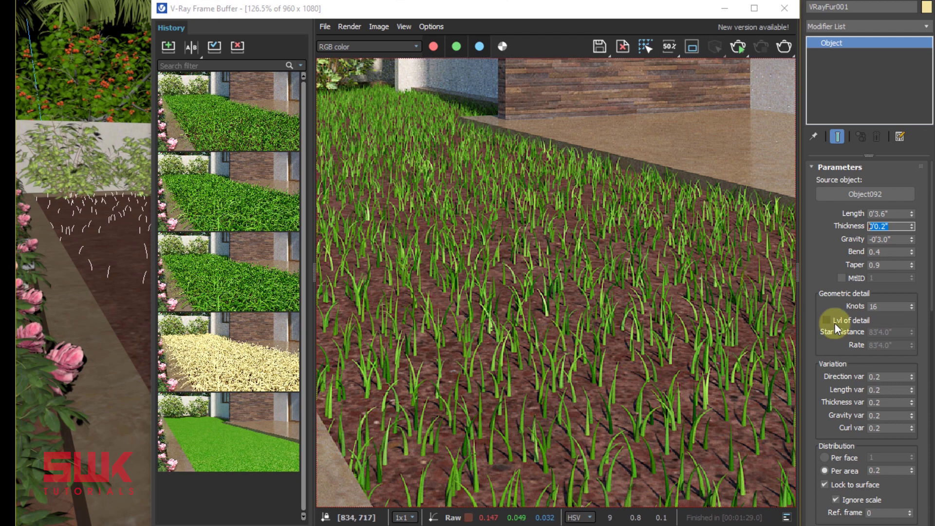
left_click_drag(820, 334, 820, 251)
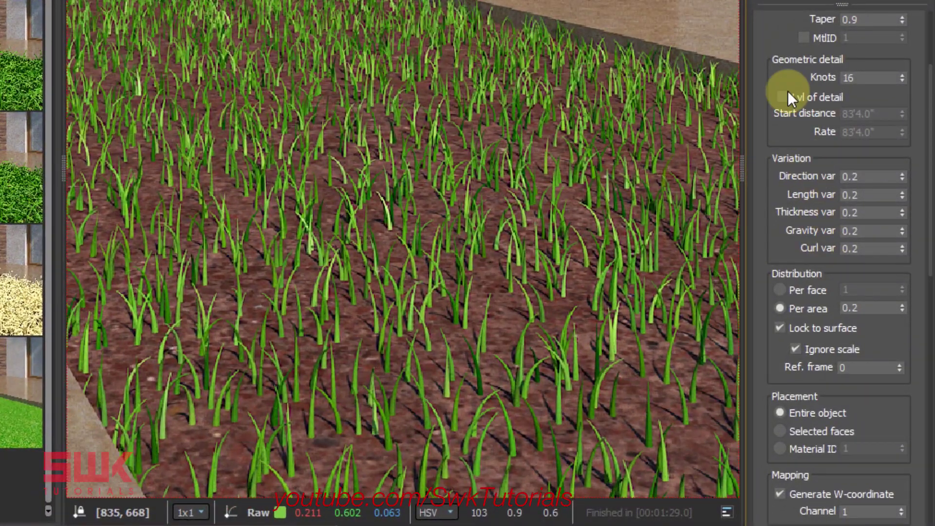
scroll(792, 148, "up", 3)
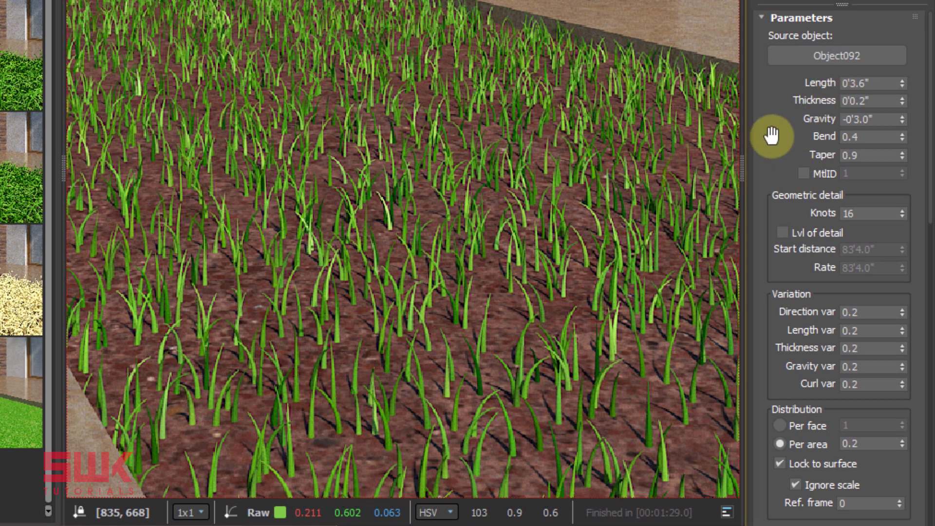
left_click_drag(772, 134, 801, 31)
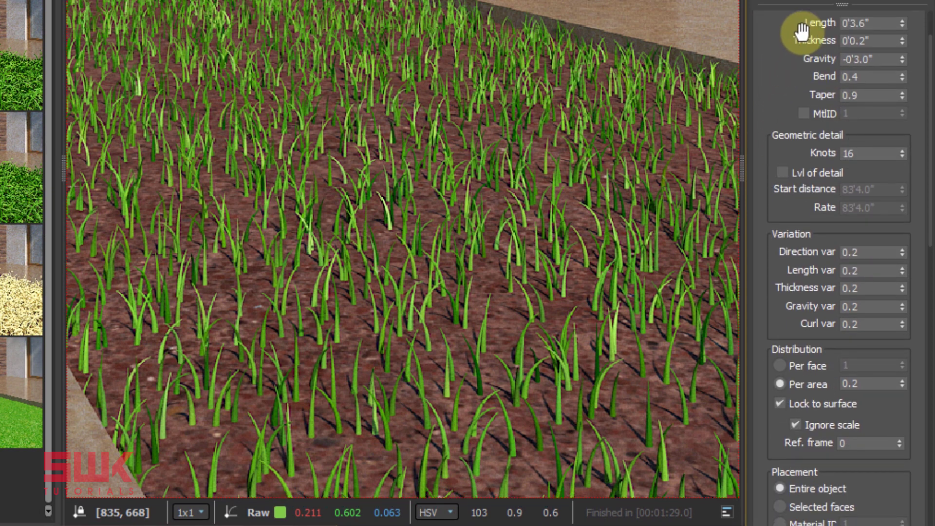
double_click(872, 24)
left_click_drag(801, 207, 797, 148)
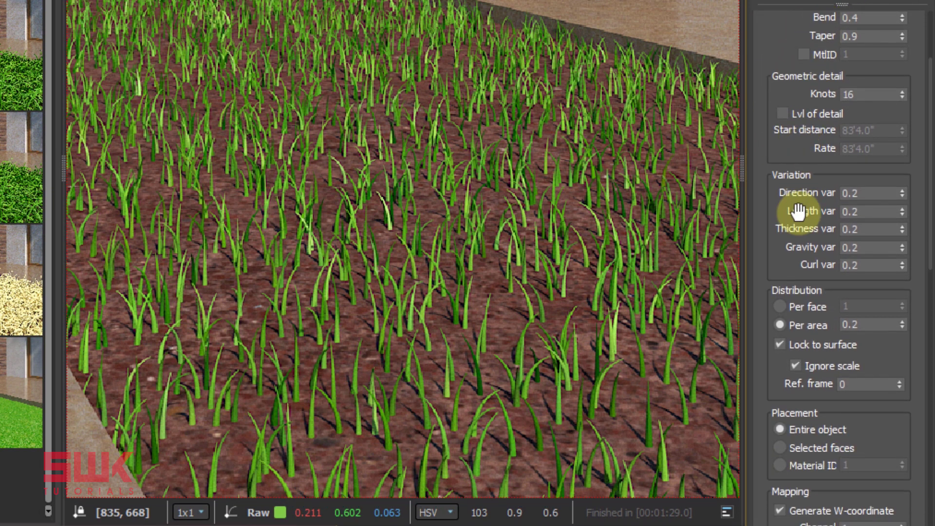
double_click(865, 211)
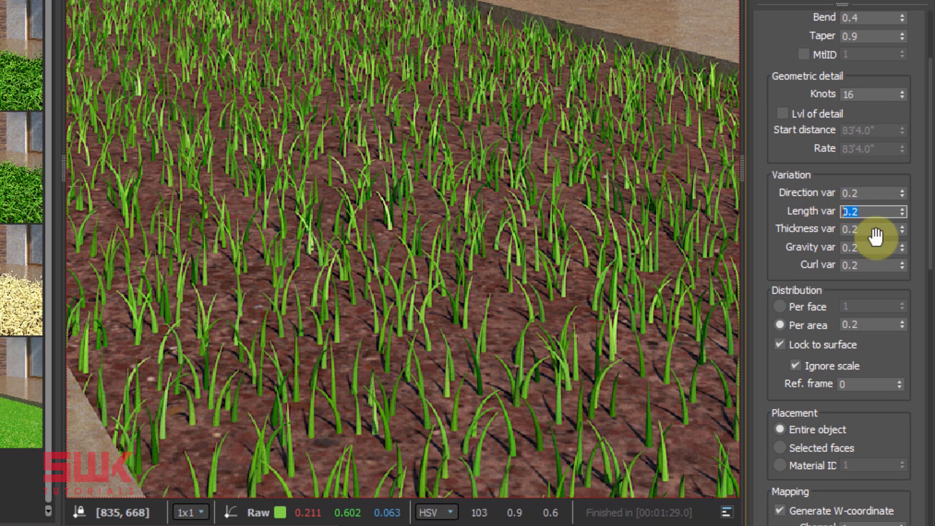
type(".5")
key("Return")
Raise the fur's Per area distribution to 6.0 and render the scene again.
scroll(875, 237, "down", 3)
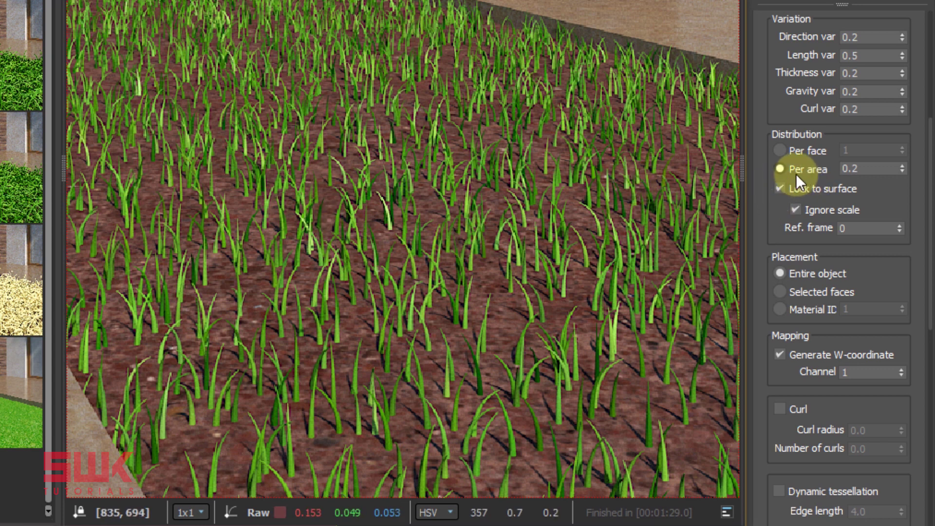
double_click(859, 169)
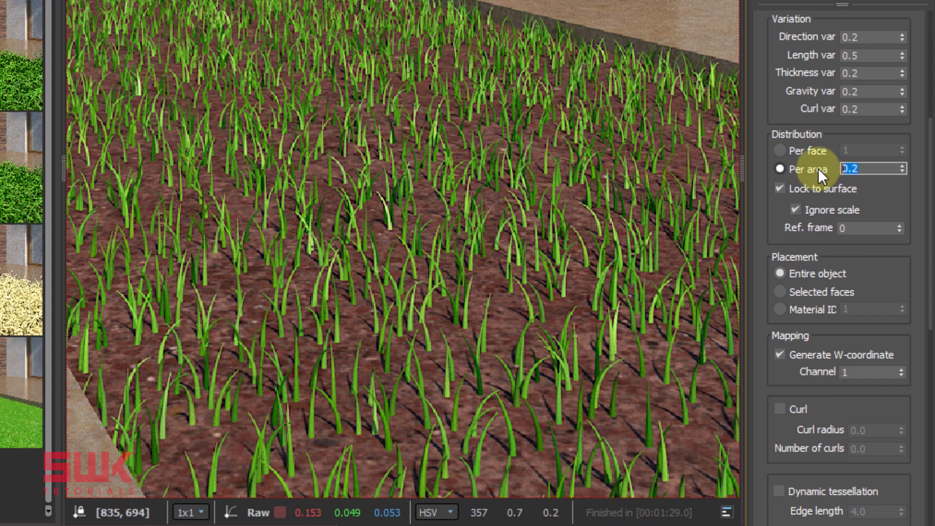
type("6")
key("Return")
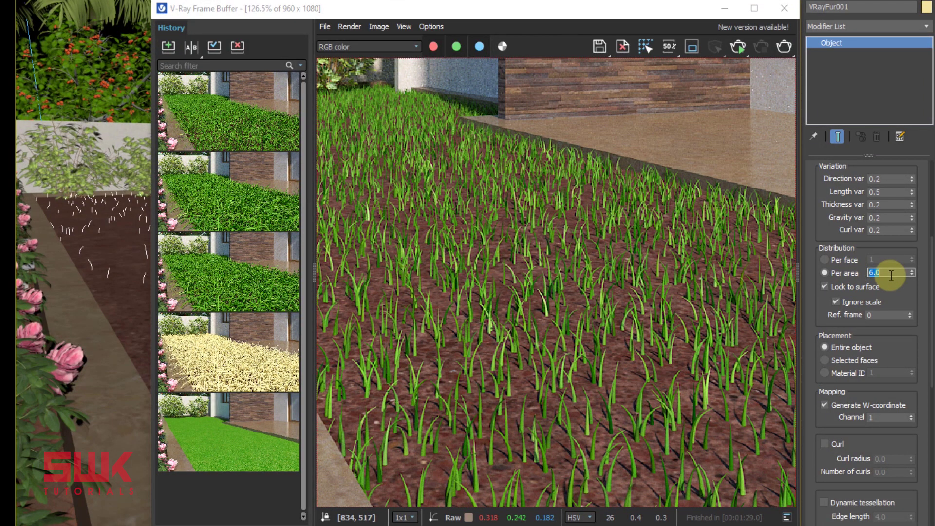
left_click(782, 47)
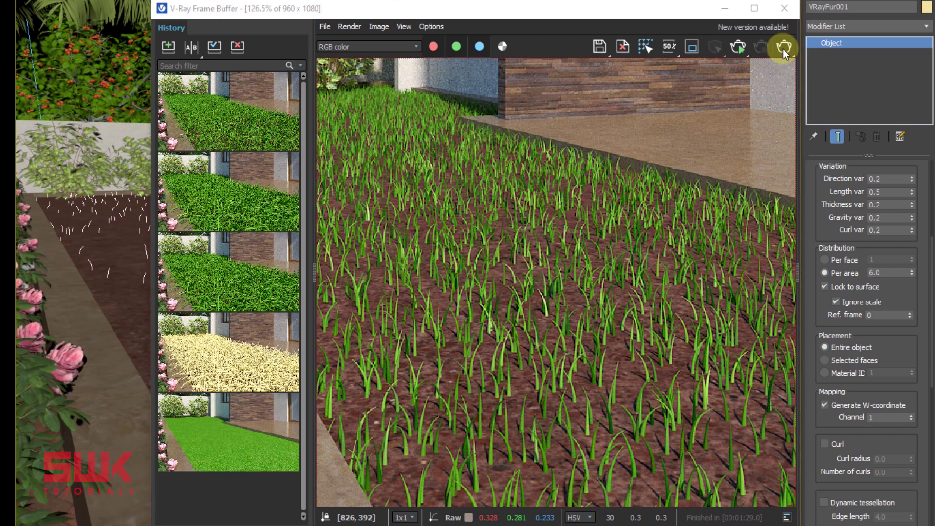